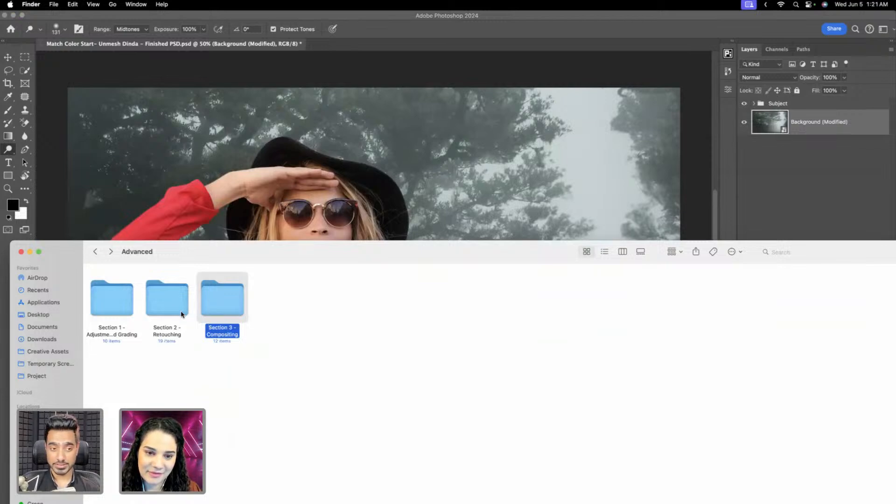
Open the Section 1 - Adjustments and Grading folder to view its lessons, and put the Finder window away.
click(157, 316)
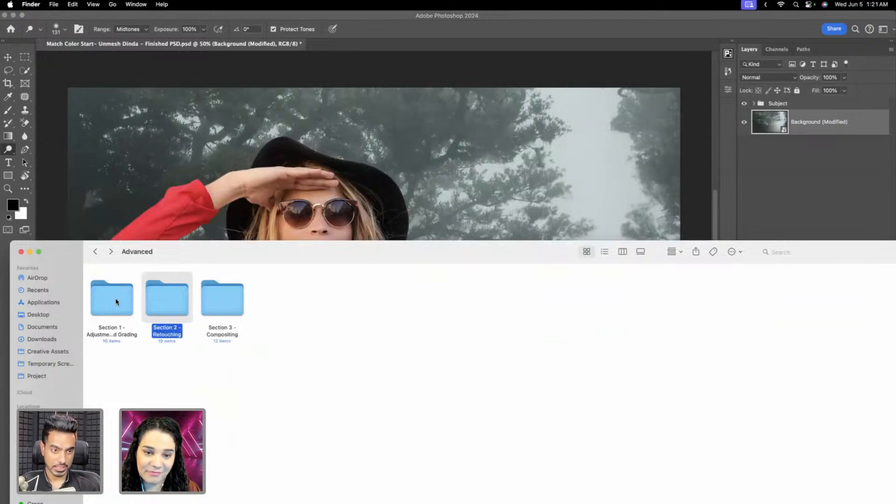
double_click(116, 301)
drag(213, 262, 196, 309)
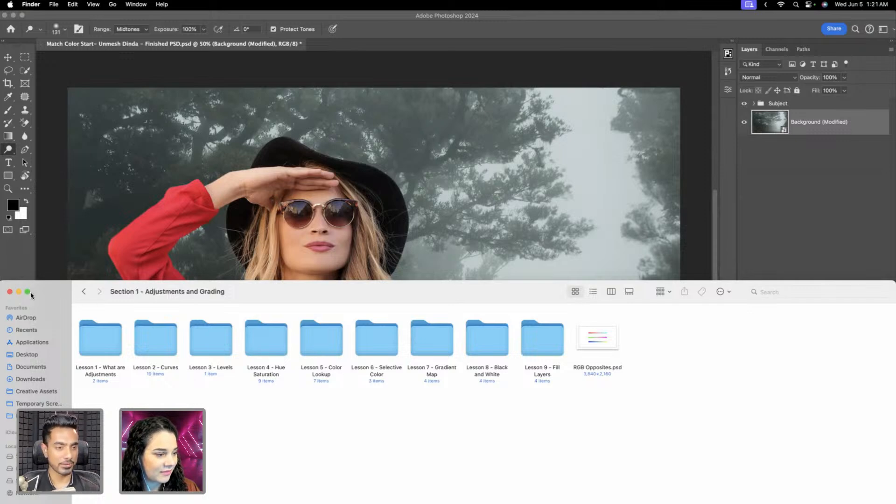
click(19, 292)
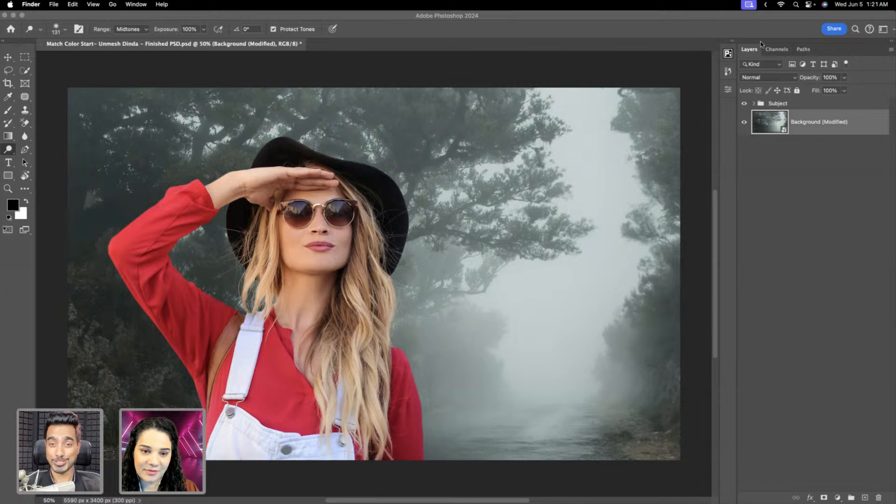
Toggle the Subject group's visibility to compare the composite with the bare background.
click(744, 104)
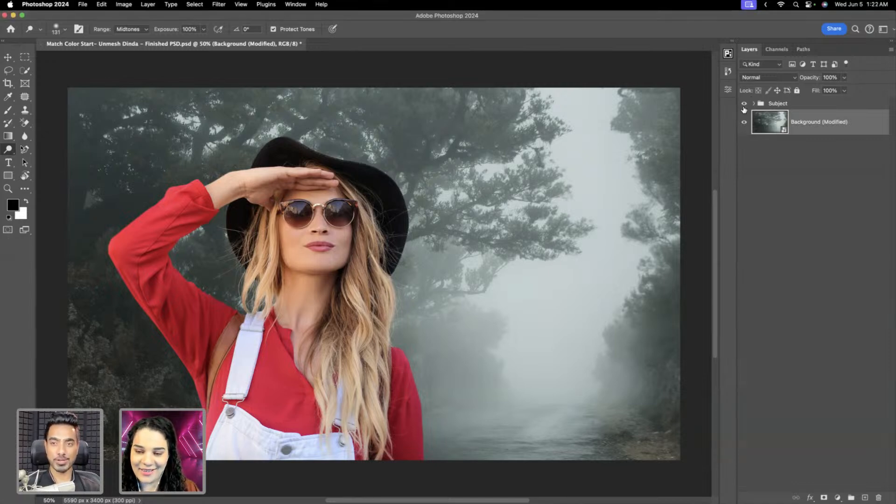
click(744, 103)
click(744, 103)
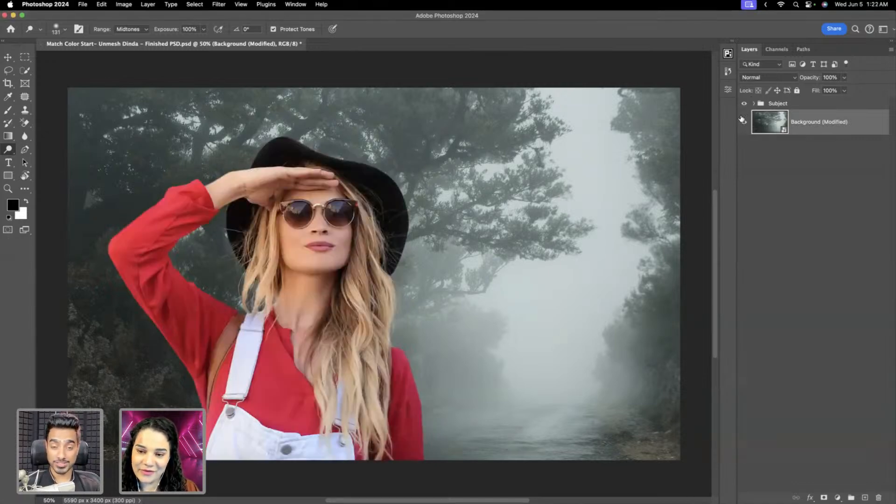
Add a Curves adjustment layer above the Subject group.
click(809, 104)
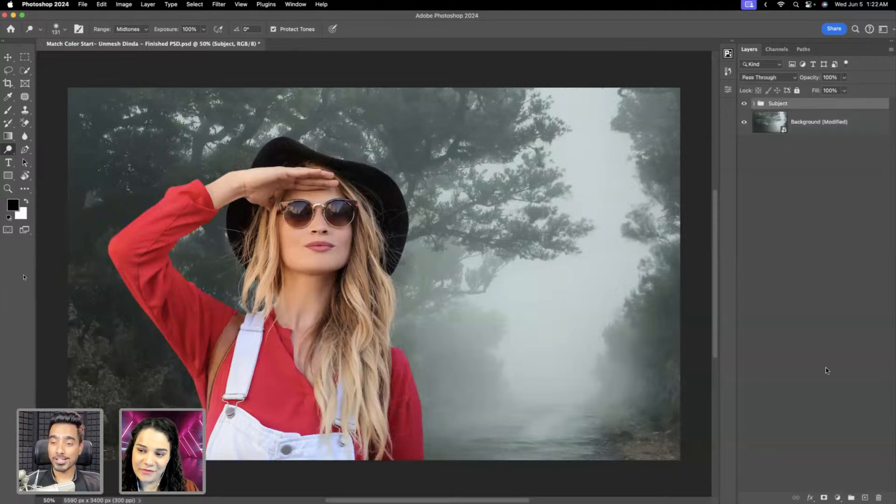
click(837, 498)
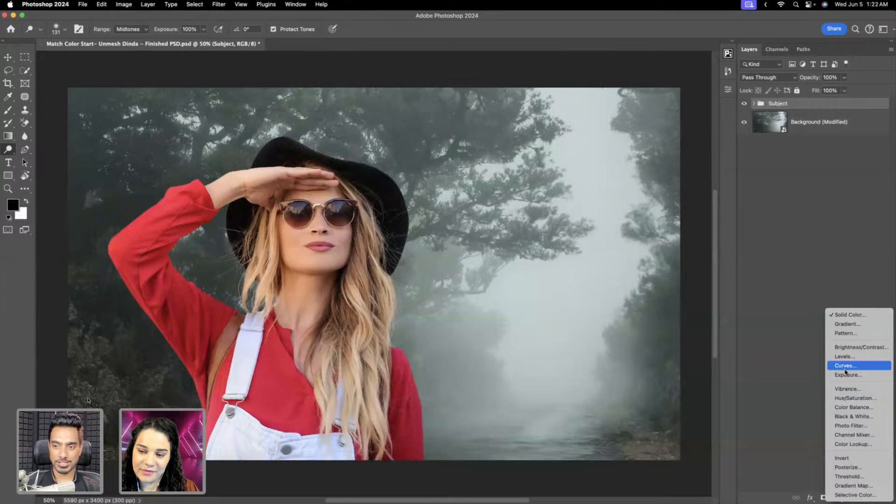
click(845, 366)
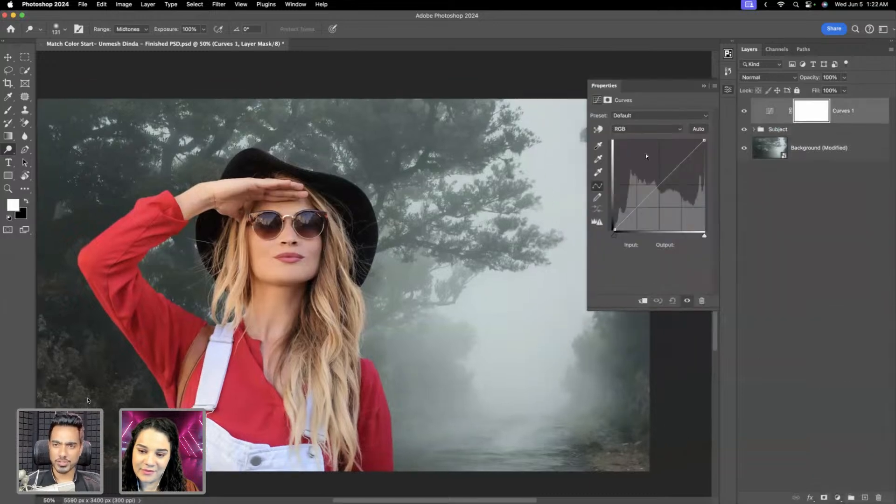
Try brightening and darkening the whole image by bending the RGB curve, undoing each bend.
mouse_move(672, 172)
mouse_down()
mouse_move(671, 162)
mouse_move(650, 198)
mouse_move(670, 155)
mouse_up()
key(super+z)
key(super+shift+z)
key(super+z)
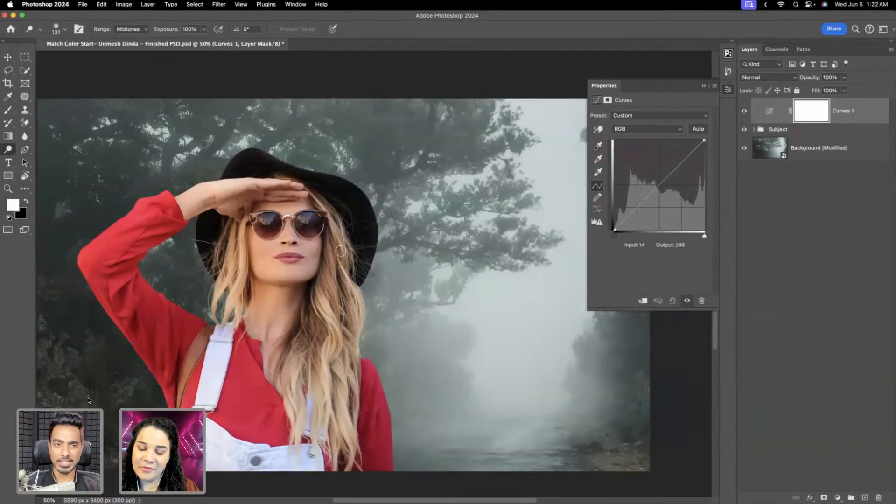
scroll(340, 251, down, 3)
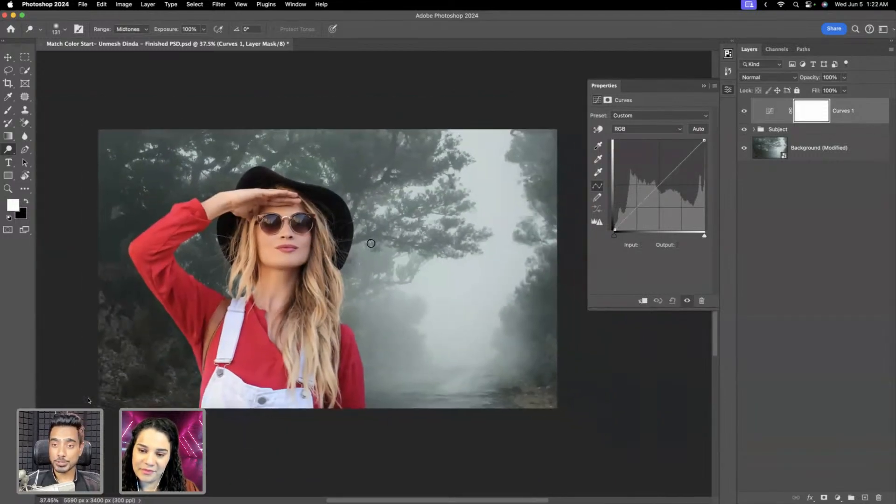
mouse_move(663, 181)
mouse_down()
mouse_move(672, 166)
mouse_move(669, 190)
mouse_up()
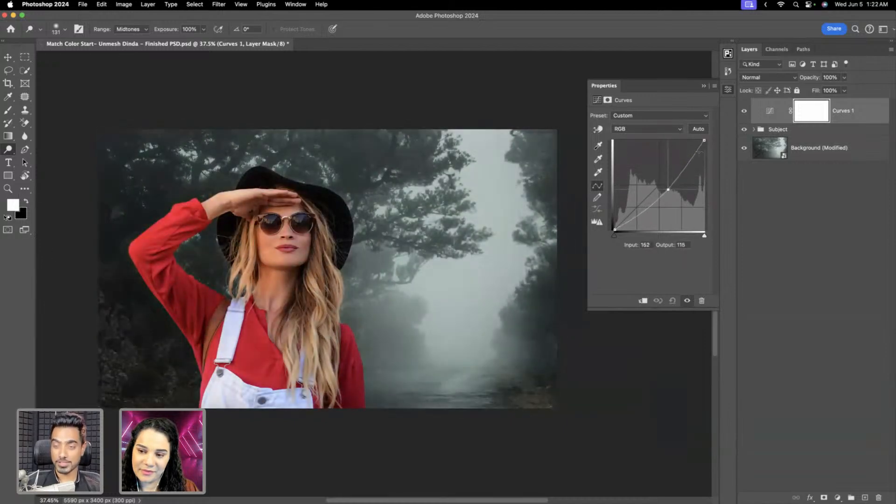
drag(641, 133, 642, 131)
Clip the Curves adjustment to the Subject group, test a brighter curve on the woman and undo the test.
click(642, 301)
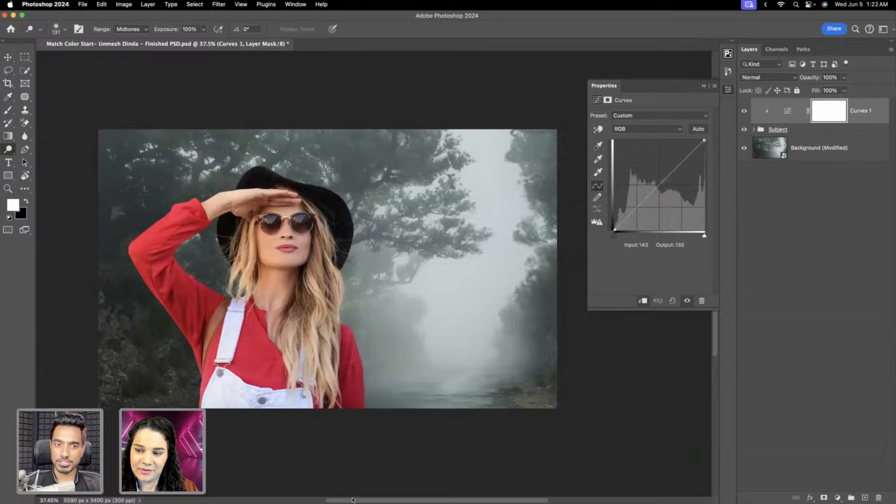
drag(661, 181, 648, 165)
key(super+z)
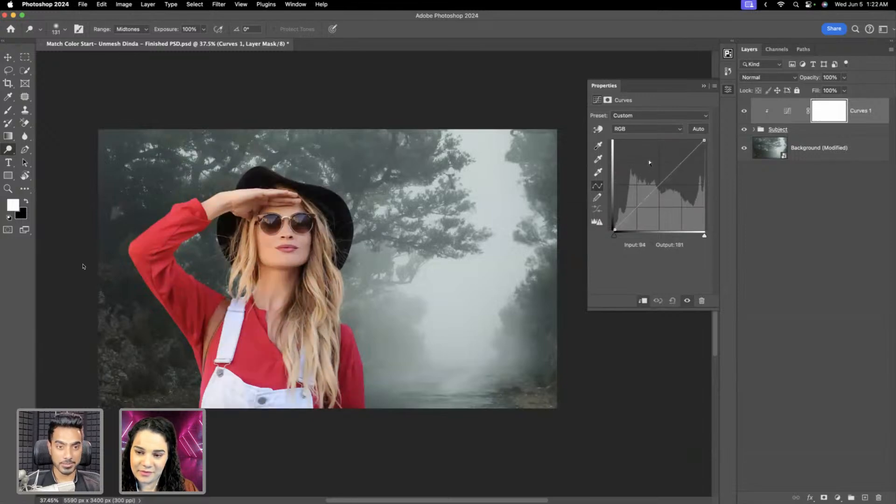
drag(427, 262, 338, 267)
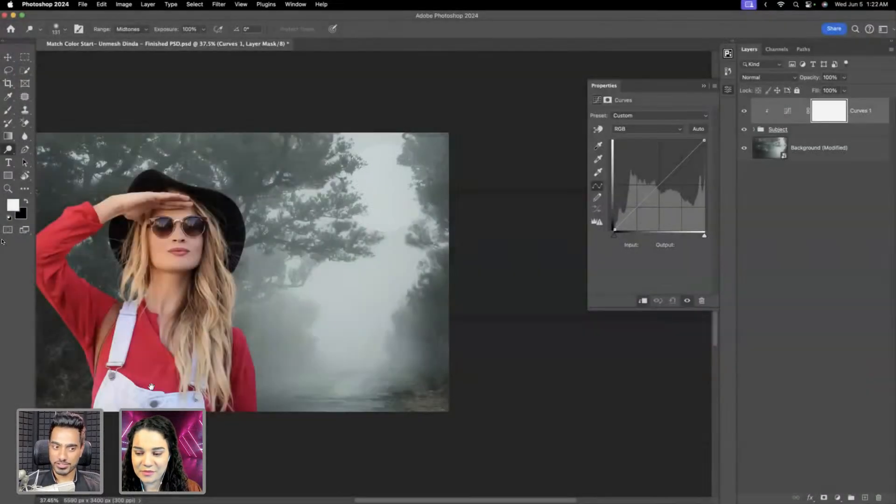
scroll(150, 322, left, 3)
scroll(150, 322, down, 1)
scroll(342, 280, right, 4)
scroll(342, 280, up, 1)
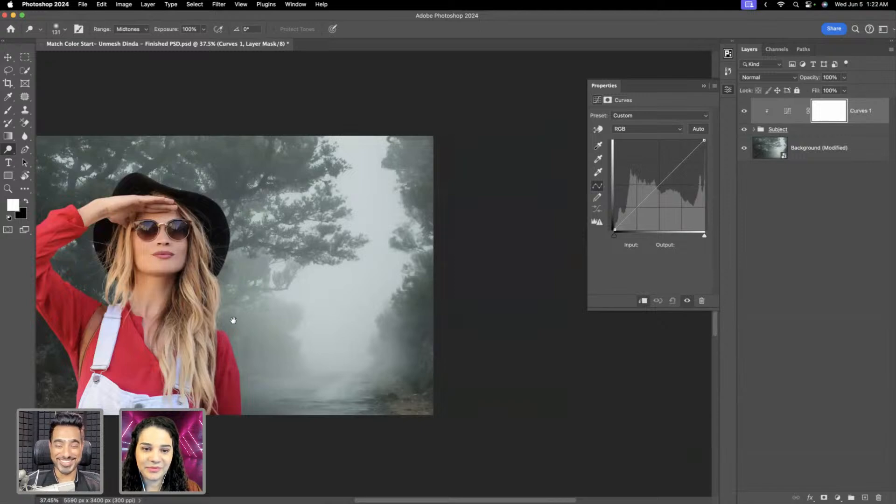
drag(291, 258, 360, 234)
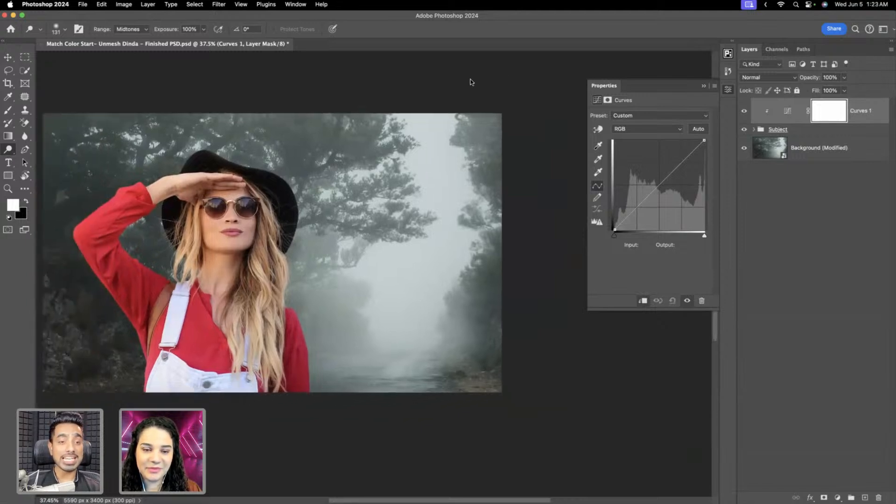
super+click(244, 222)
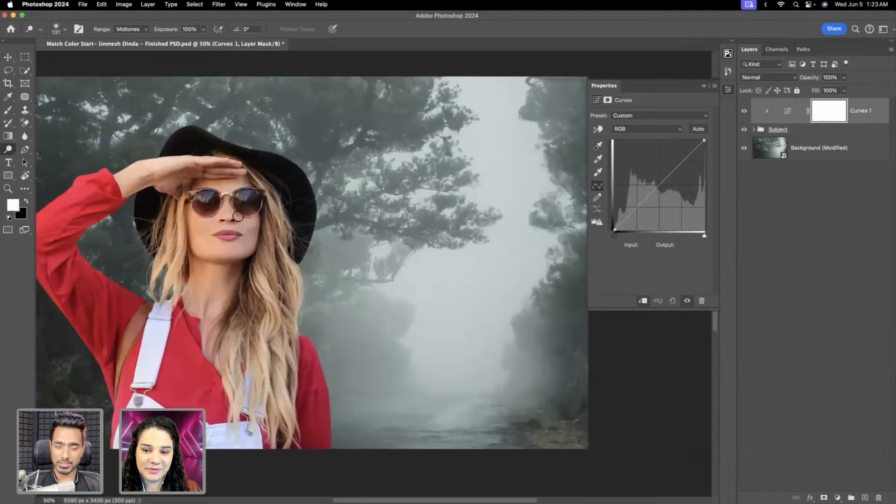
drag(277, 217, 131, 206)
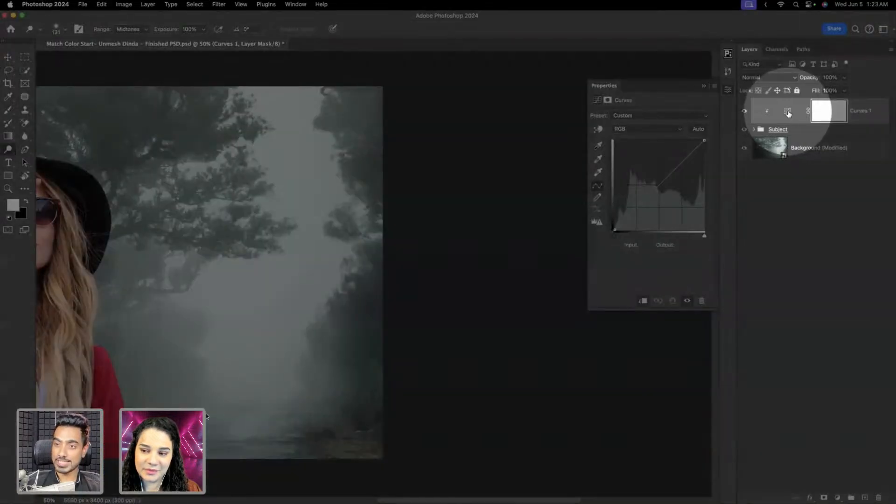
Set the Curves target highlight colour to #c6d3d3 sampled from the bright fog, declining to save it as a default.
click(828, 110)
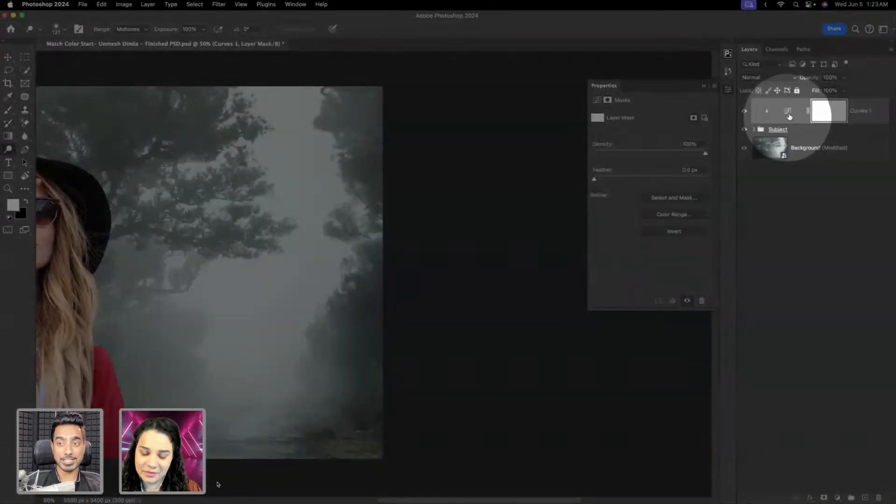
click(786, 112)
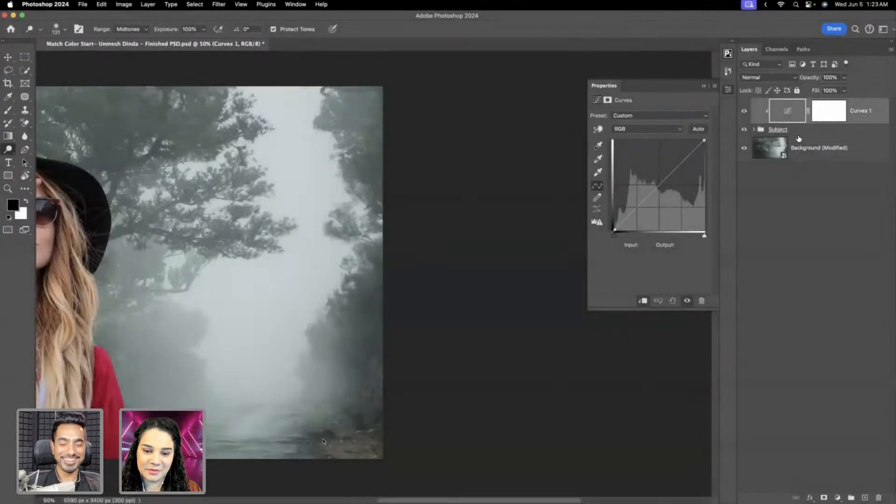
double_click(597, 172)
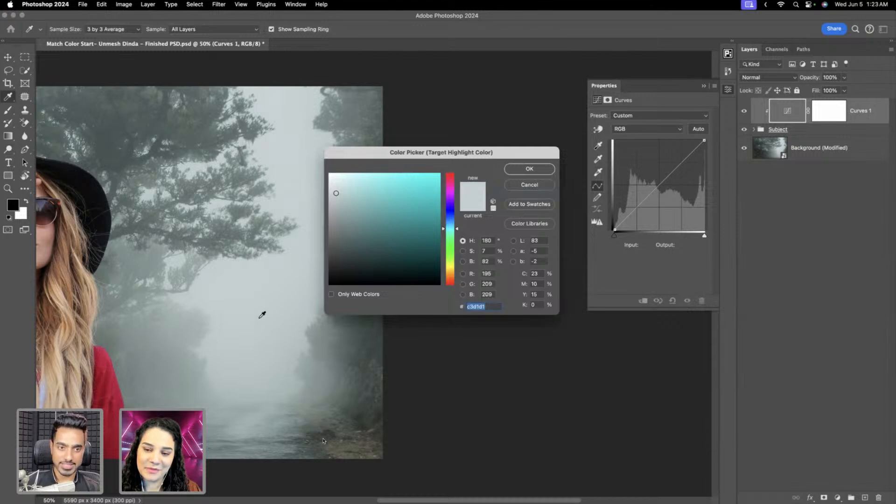
drag(260, 314, 277, 295)
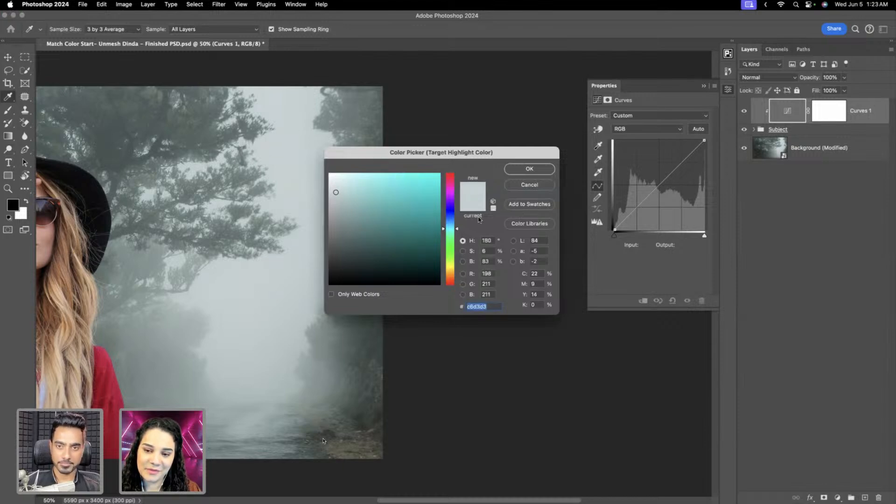
click(534, 169)
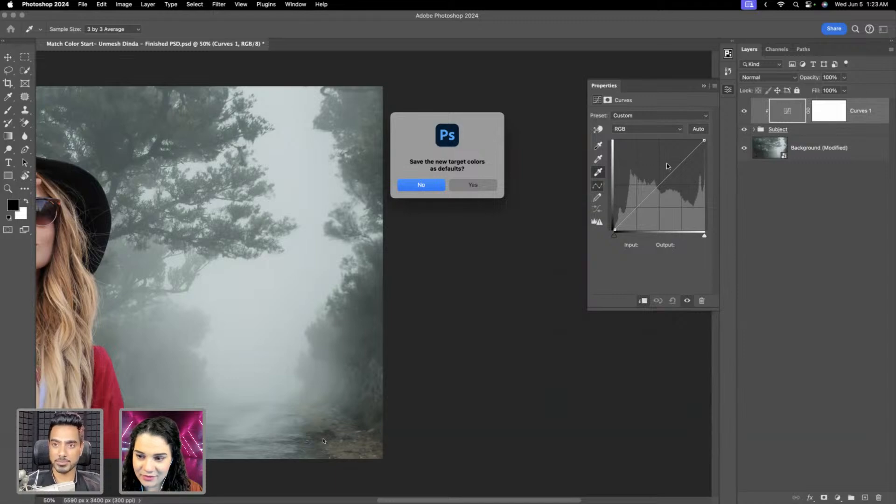
click(423, 186)
Sample the white overall strap as the woman's highlight so it maps to the target highlight colour.
scroll(447, 194, left, 5)
scroll(448, 194, up, 1)
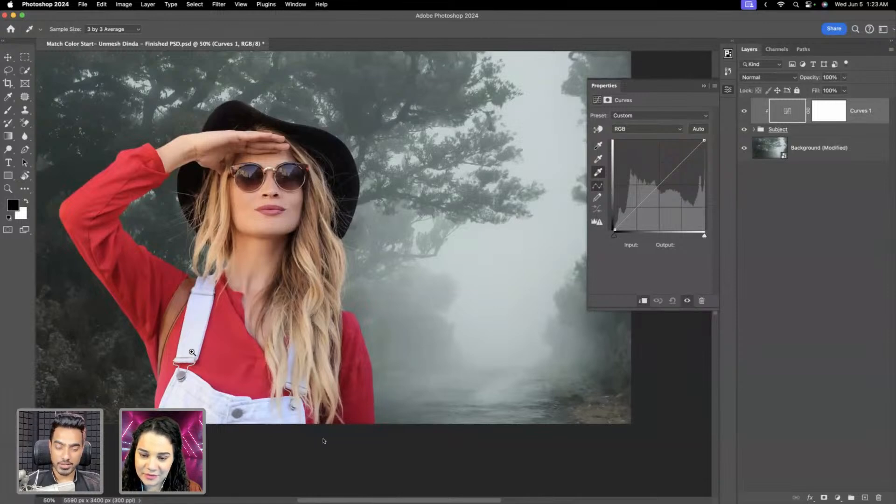
drag(184, 359, 275, 321)
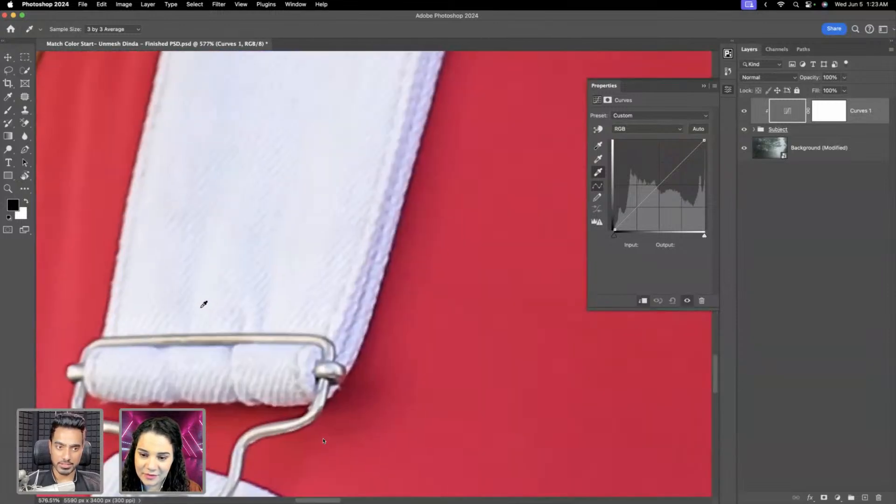
click(206, 306)
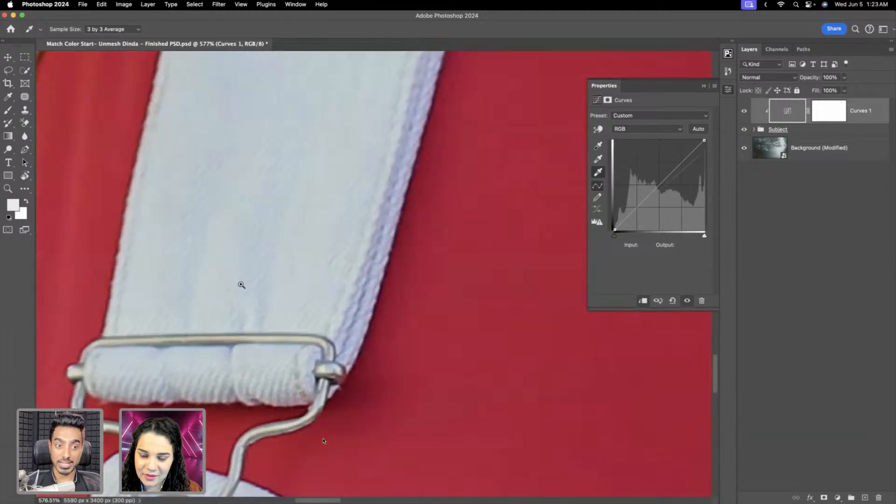
key(super+0)
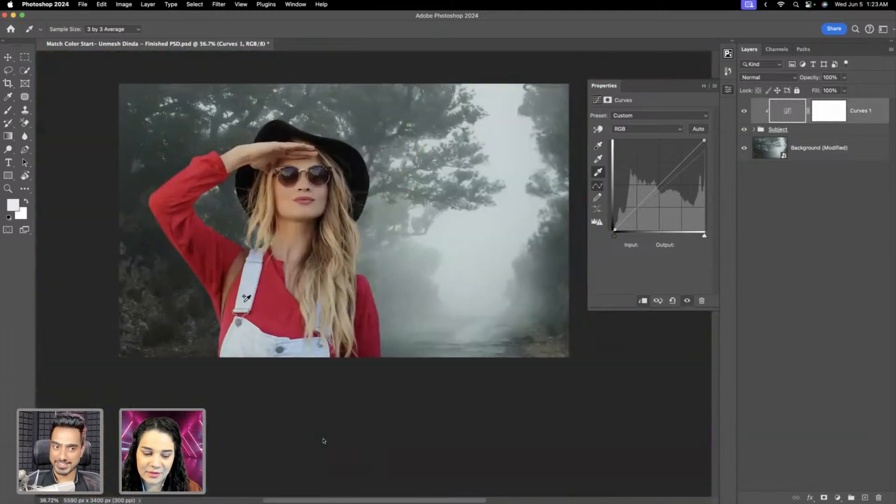
click(517, 140)
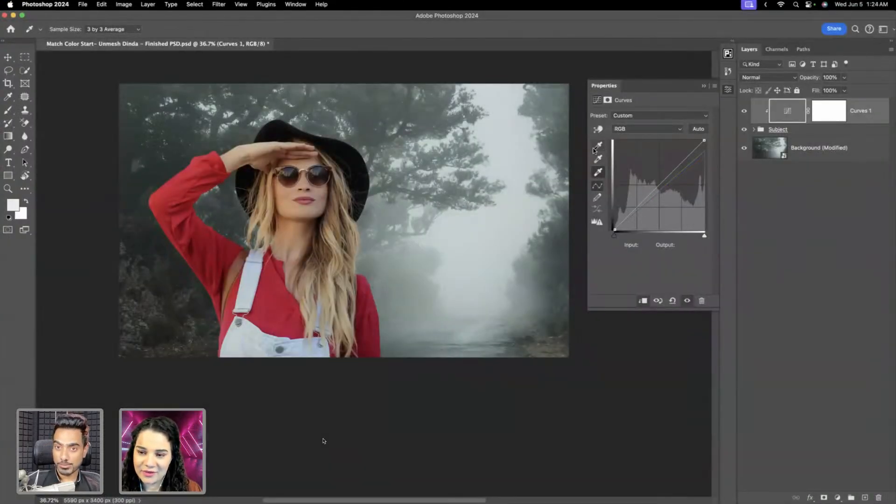
Set the Curves target shadow colour to #283232 sampled from the dark trees beside the raised arm, saving it as a default.
double_click(598, 146)
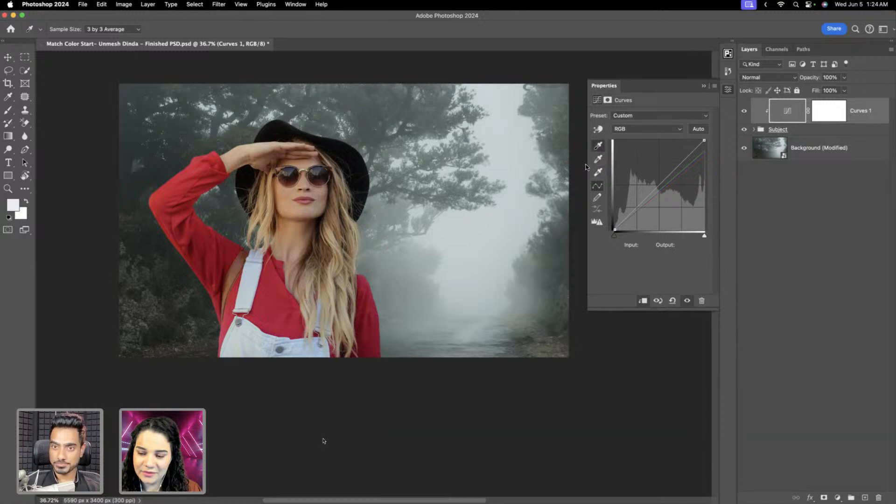
scroll(191, 117, up, 5)
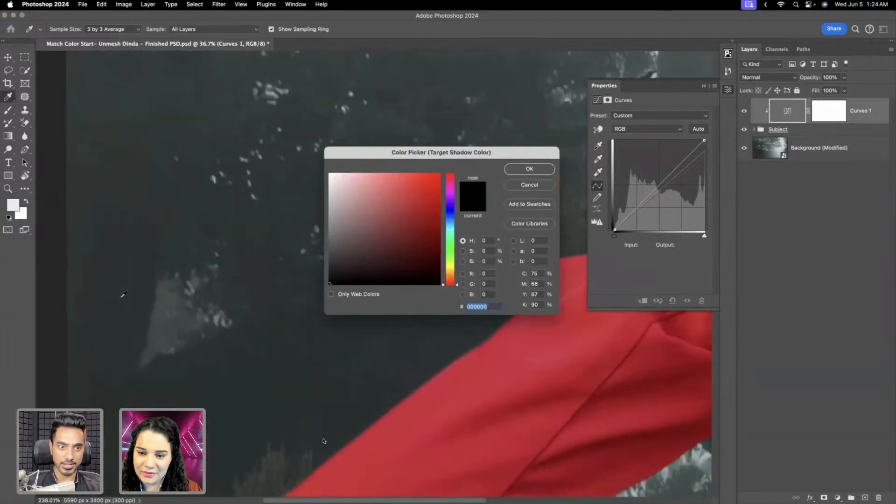
click(151, 255)
click(149, 257)
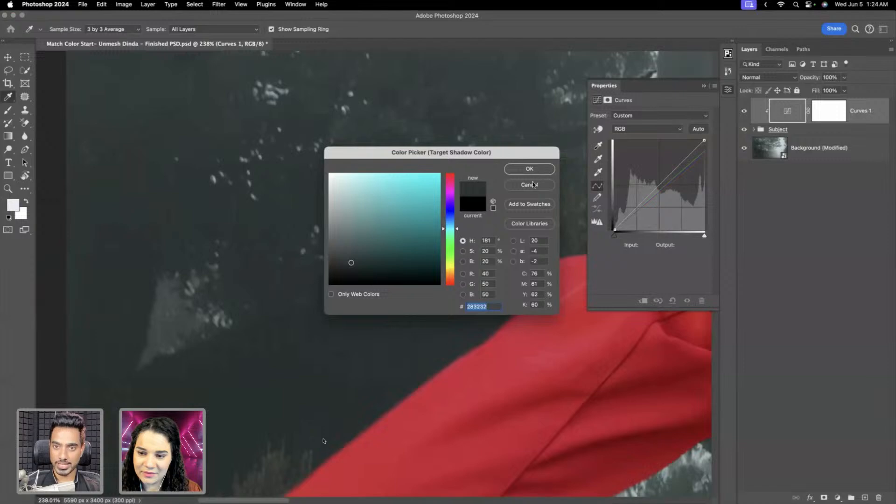
click(529, 169)
click(472, 188)
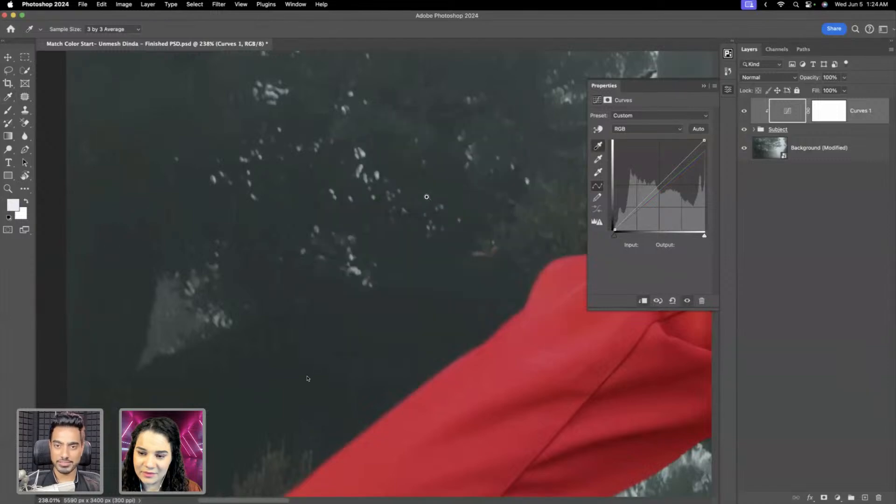
Sample the black hat as the woman's shadow point, and compare the result with the Curves layer off and on.
drag(426, 197, 387, 211)
drag(579, 203, 311, 217)
click(486, 192)
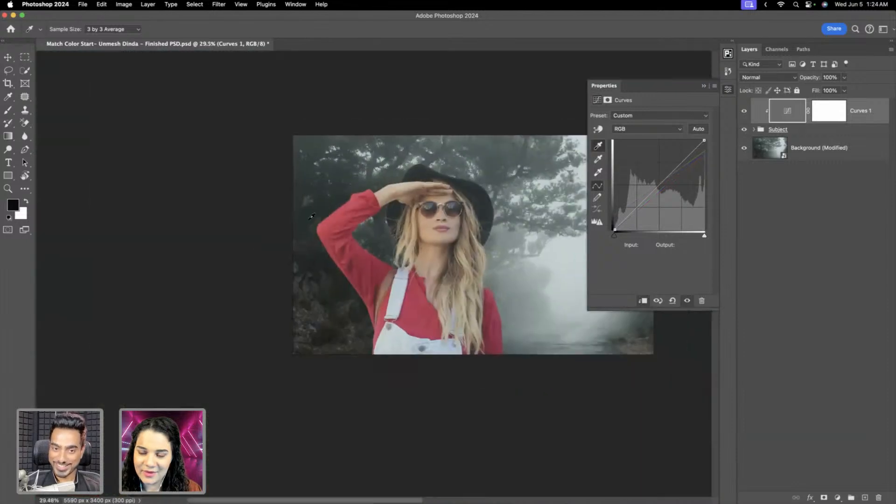
drag(455, 220, 380, 234)
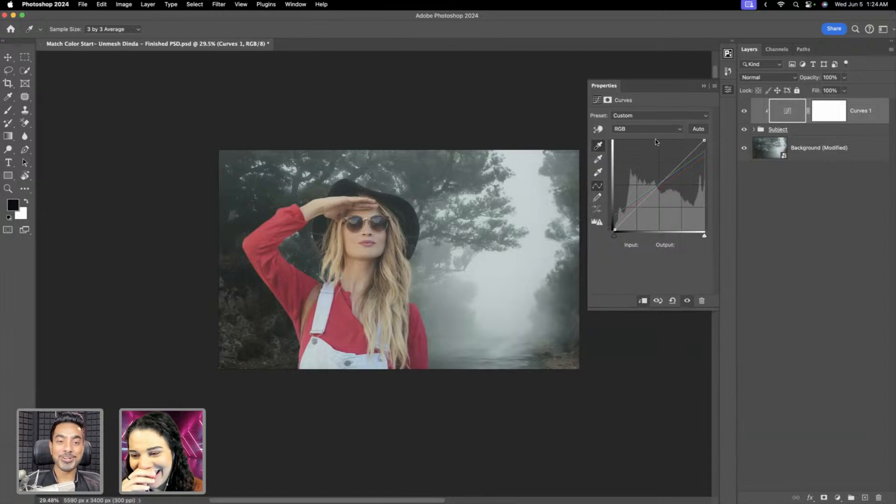
click(744, 113)
click(744, 115)
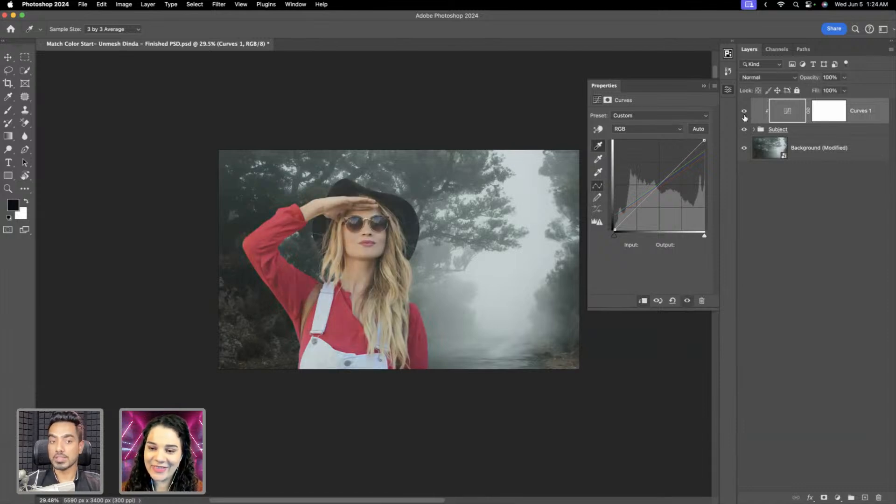
Duplicate the Background (Modified) layer, move the copy above Curves 1 and clip it to the Subject group.
click(812, 153)
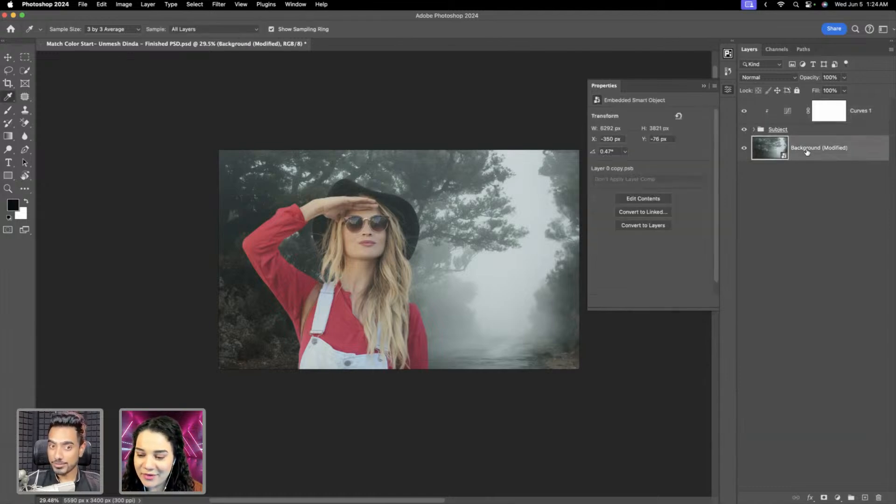
key(ctrl+j)
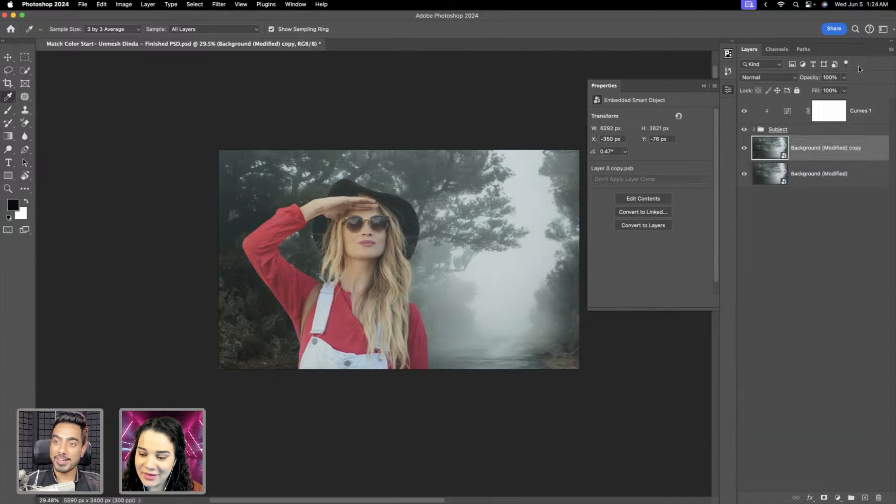
drag(770, 148, 783, 99)
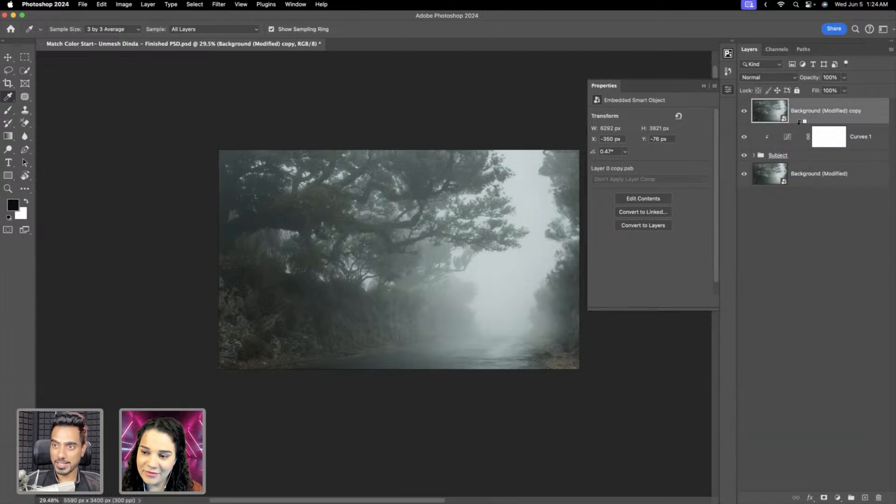
alt+click(748, 124)
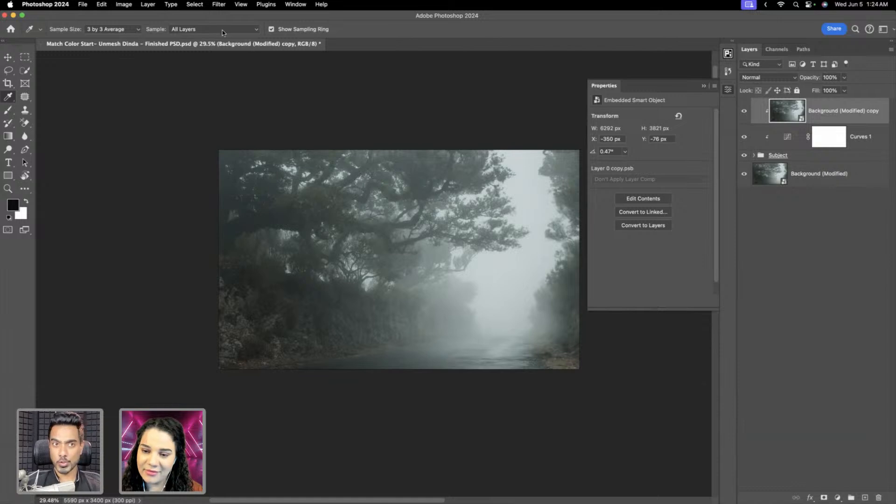
Apply a Gaussian Blur with a 200-pixel radius to the clipped background copy.
click(219, 5)
mouse_move(284, 146)
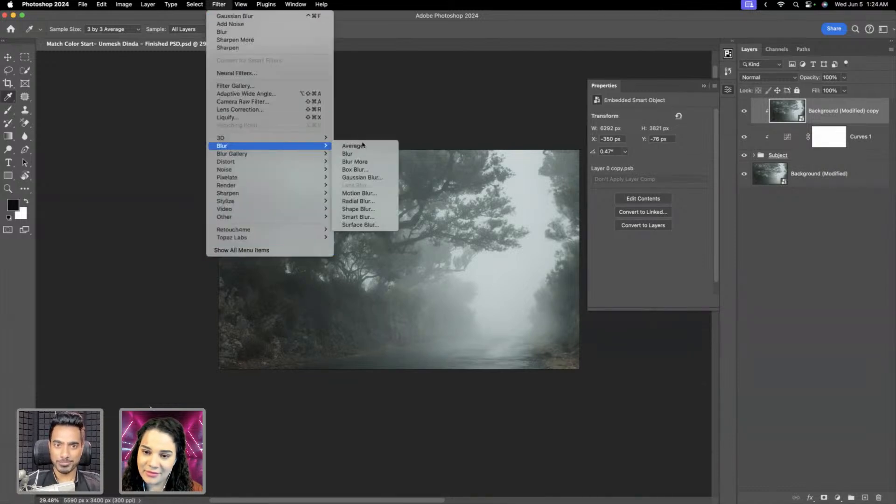
click(378, 179)
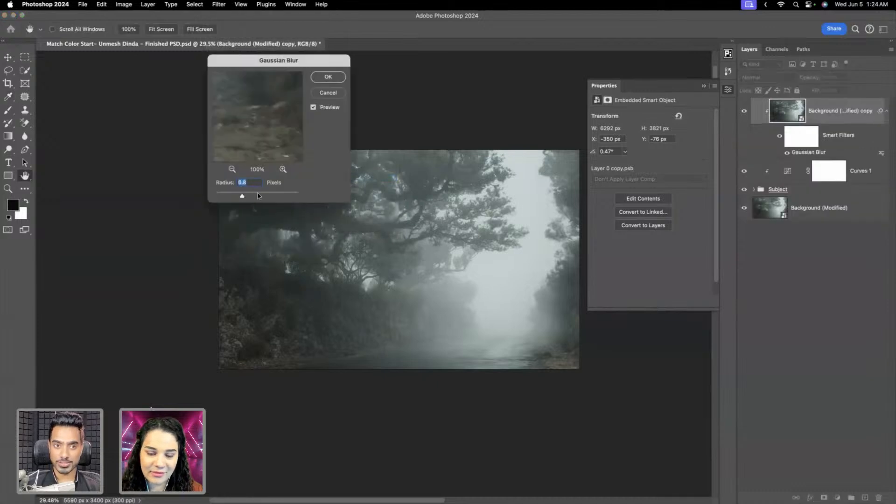
drag(258, 193, 280, 198)
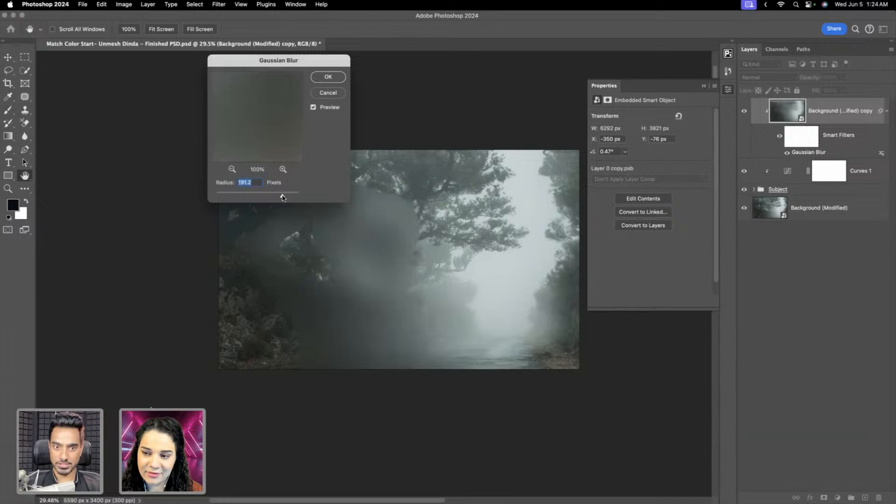
text(200)
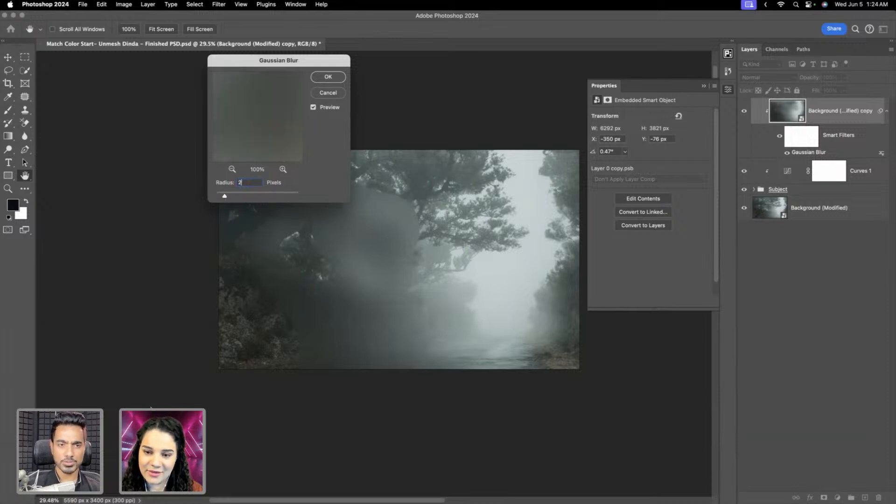
key(Return)
Blend the blurred background copy over the woman in Color mode at 40% opacity.
scroll(366, 226, up, 5)
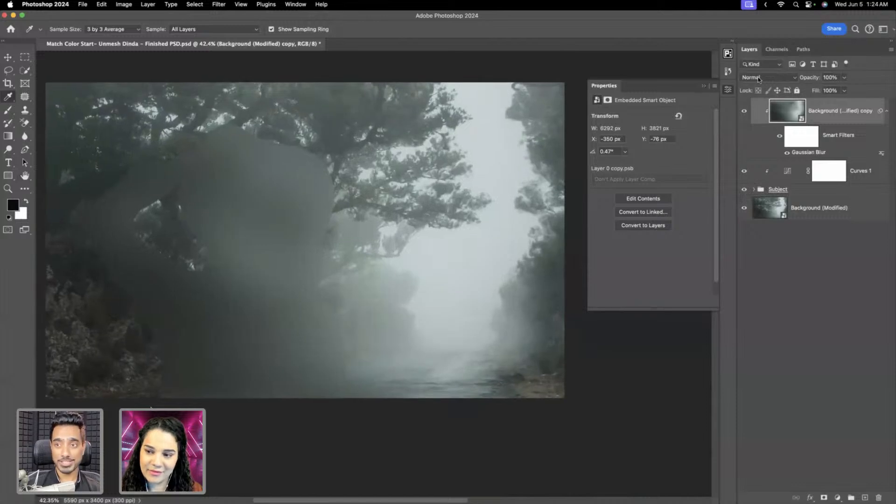
click(759, 78)
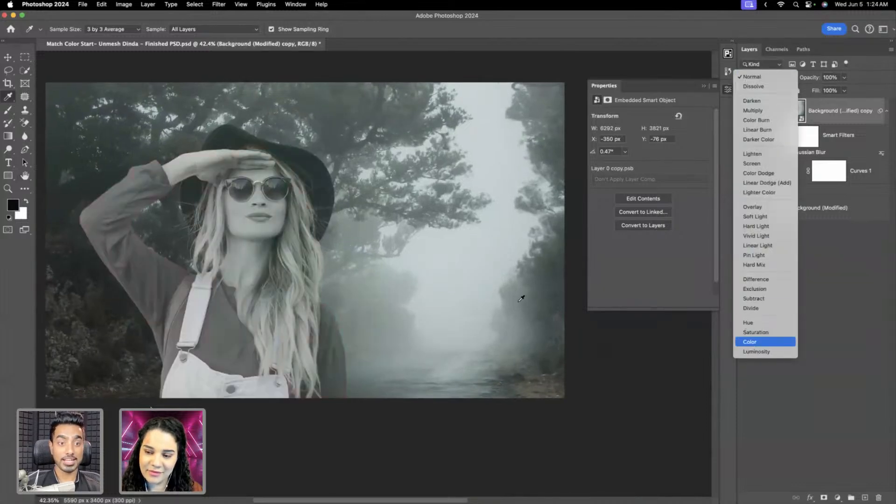
key(Return)
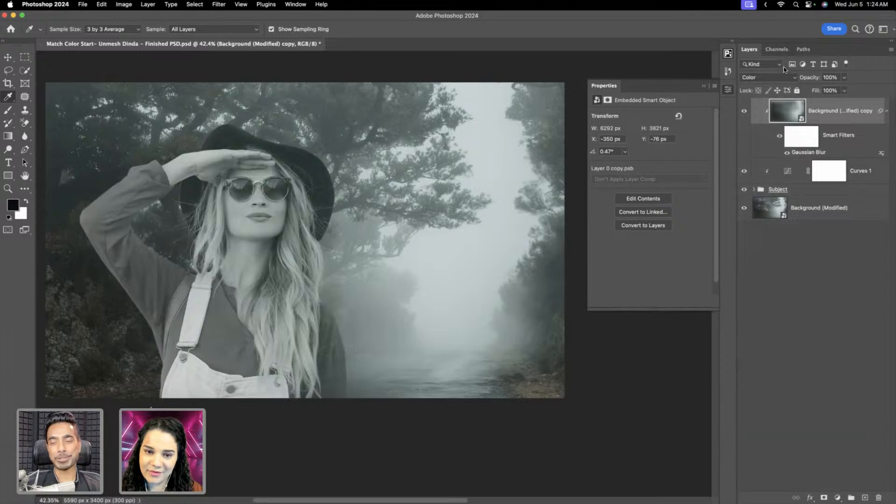
drag(811, 80, 795, 77)
text(4)
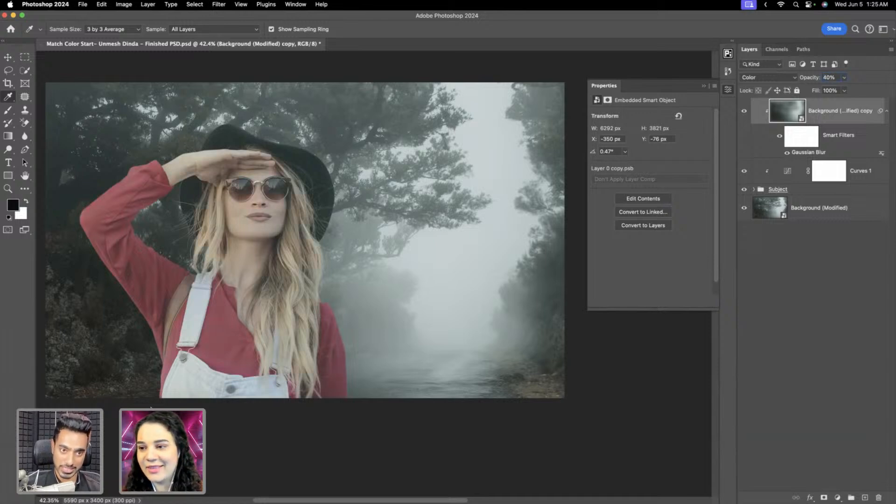
drag(390, 179, 340, 214)
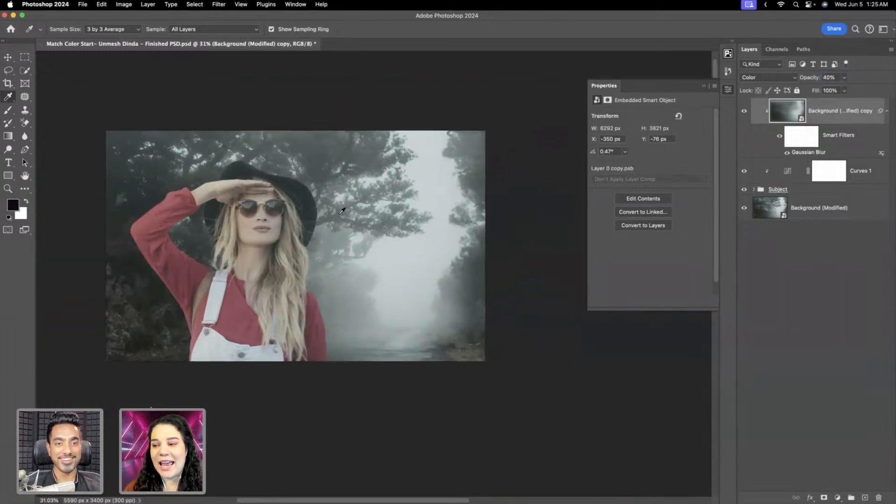